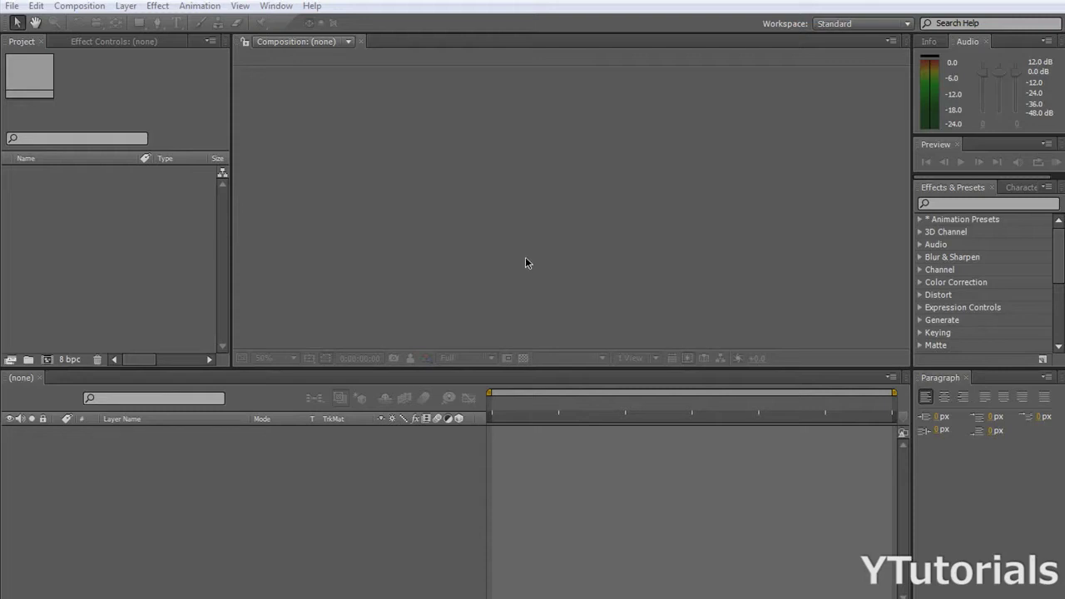
Start a new empty After Effects project.
{"action": "left_click", "coordinate": [12, 6]}
{"action": "mouse_move", "coordinate": [122, 28]}
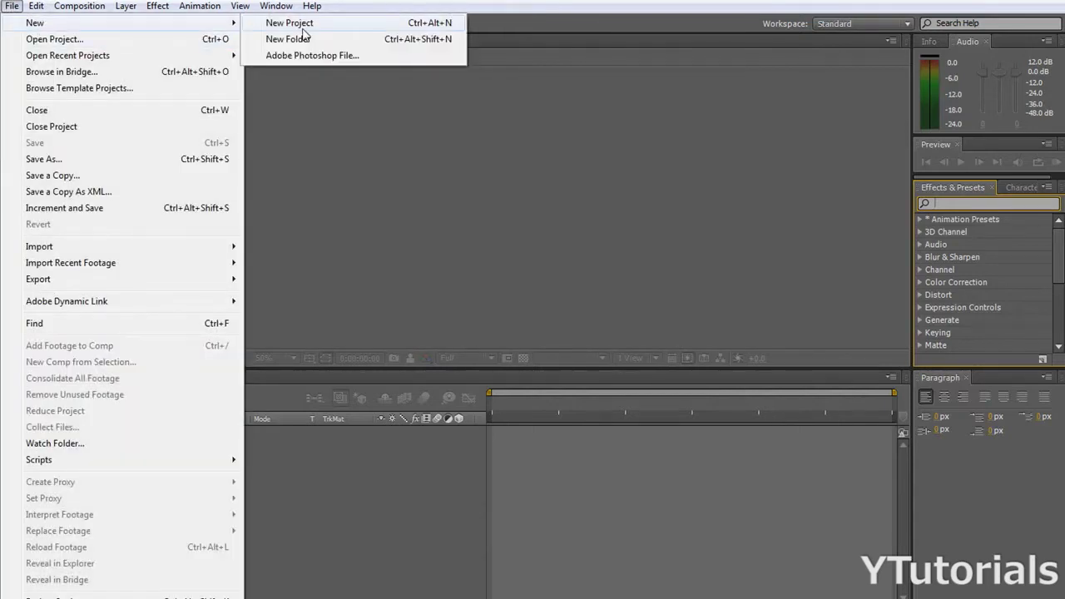
{"action": "left_click", "coordinate": [287, 22]}
Create a 1280×720, 60 fps composition named Earth.
{"action": "left_click", "coordinate": [75, 7]}
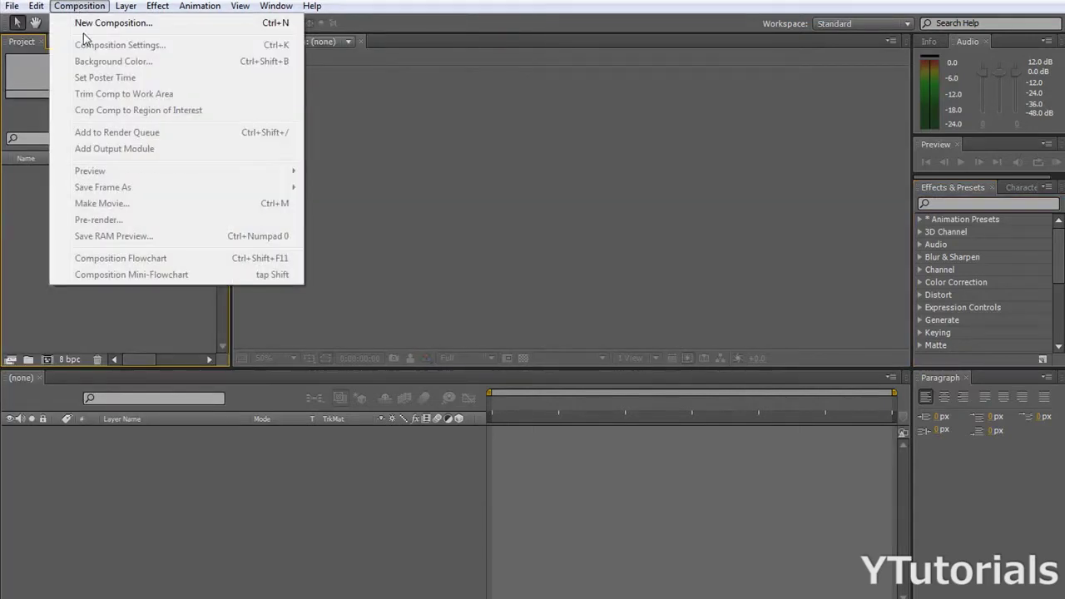
{"action": "left_click", "coordinate": [262, 24]}
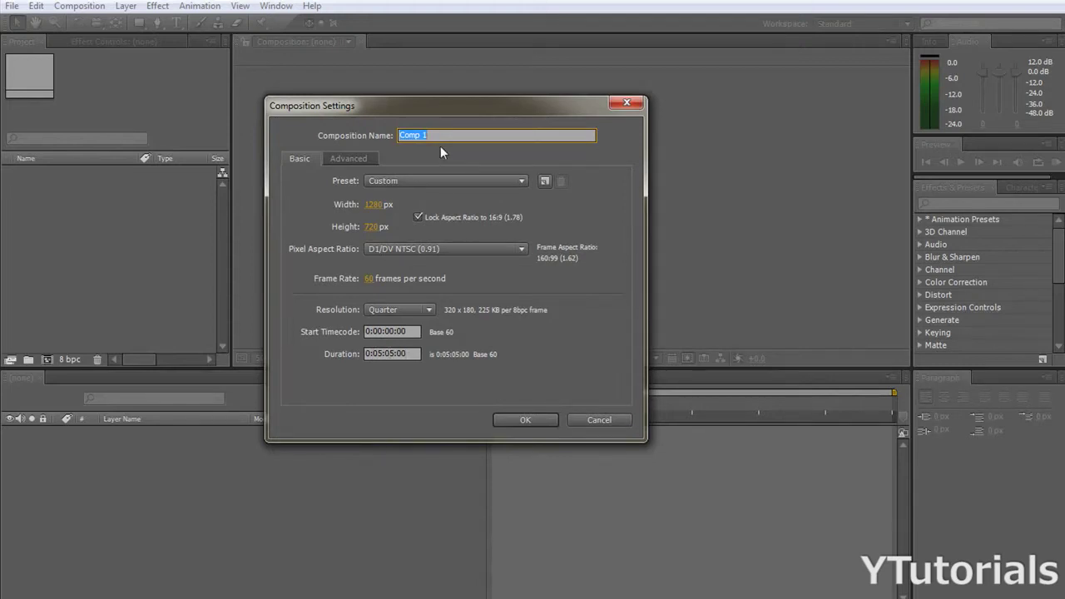
{"action": "type", "text": "Earth"}
{"action": "left_click", "coordinate": [523, 418]}
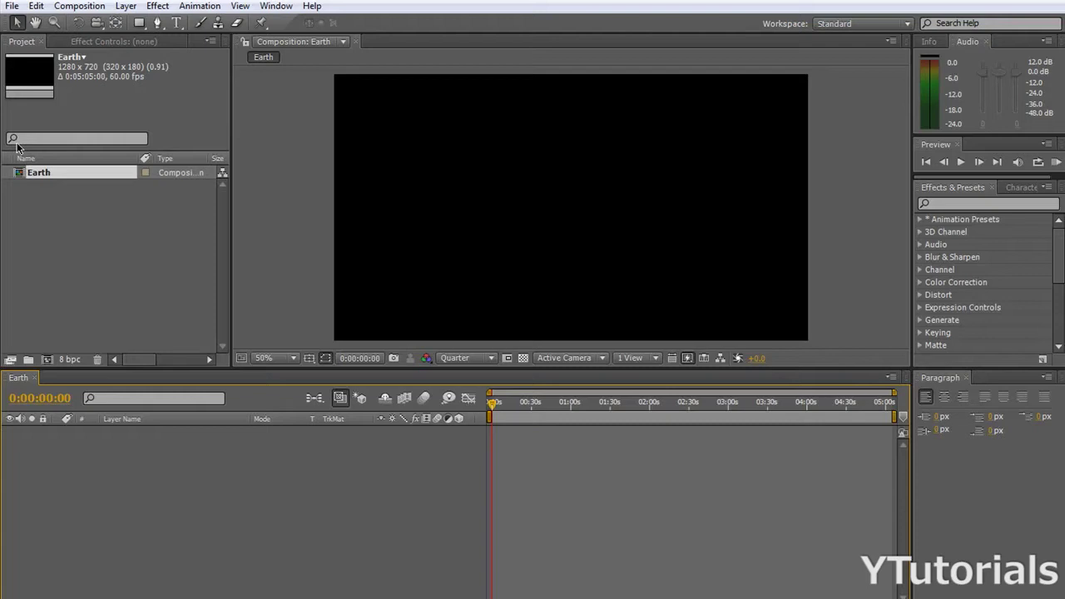
Add a black 1280×720 solid layer named BG to the Earth composition.
{"action": "left_click", "coordinate": [125, 6]}
{"action": "mouse_move", "coordinate": [126, 6]}
{"action": "mouse_move", "coordinate": [150, 20]}
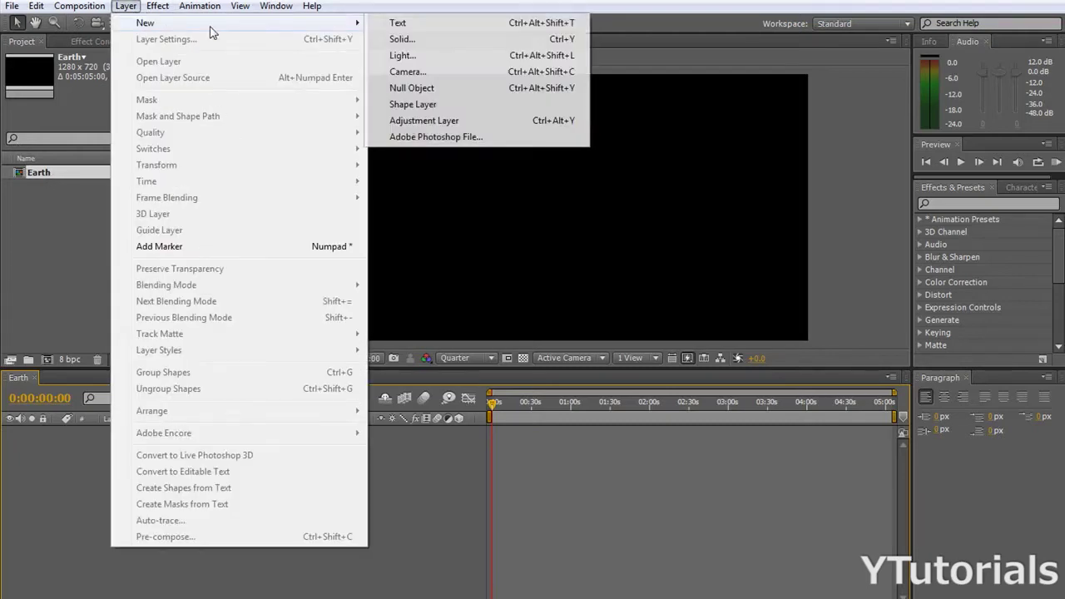
{"action": "left_click", "coordinate": [404, 39]}
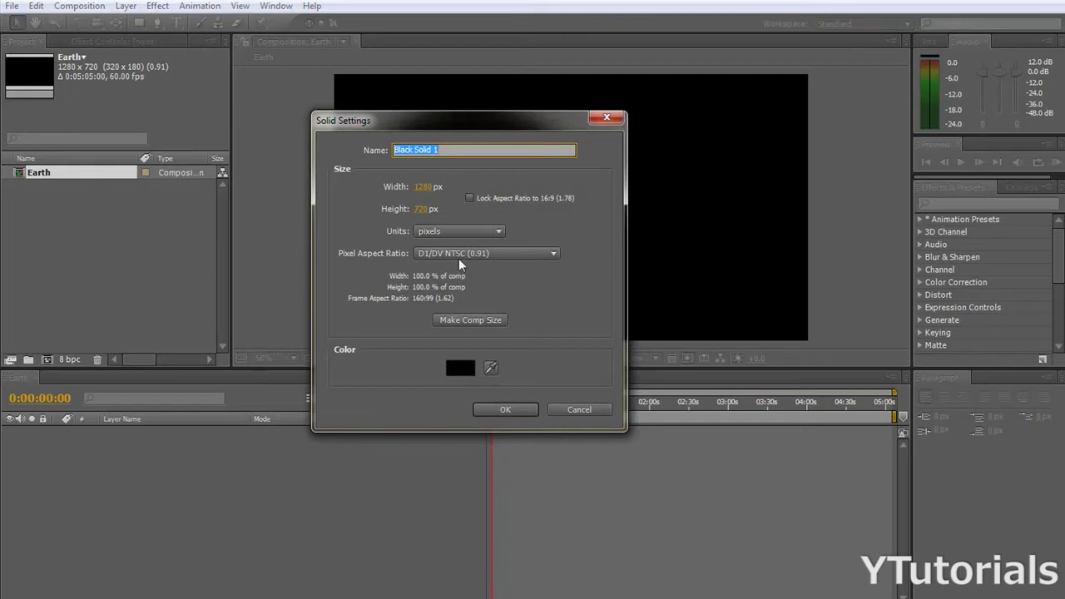
{"action": "type", "text": "BG"}
{"action": "left_click", "coordinate": [509, 408]}
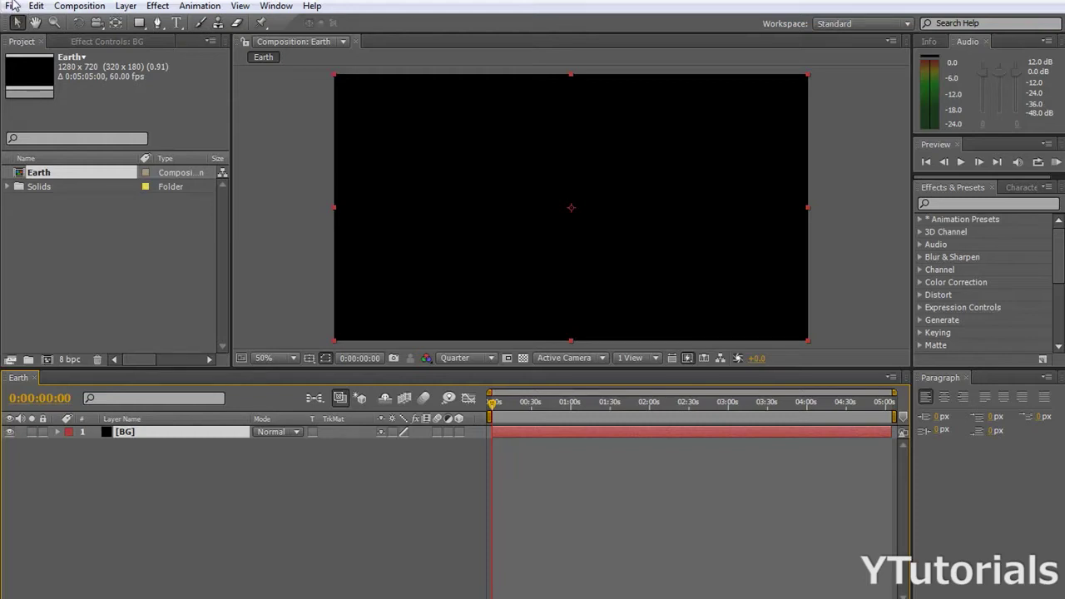
Import earth-map.jpg and place it as a layer above BG in Earth.
{"action": "left_click", "coordinate": [11, 9]}
{"action": "mouse_move", "coordinate": [75, 250]}
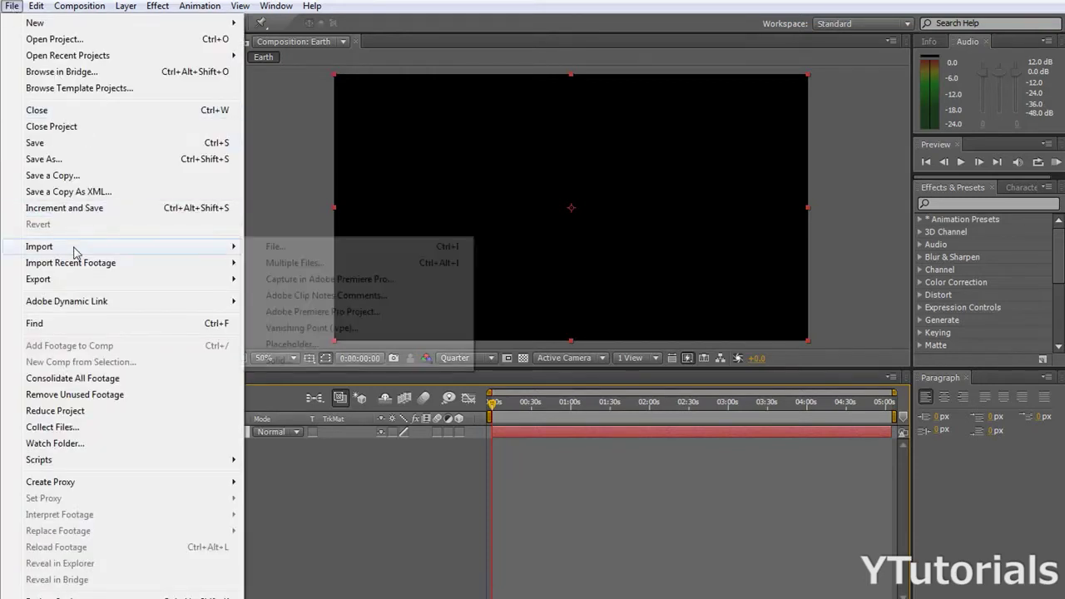
{"action": "left_click", "coordinate": [271, 248]}
{"action": "left_click", "coordinate": [110, 126]}
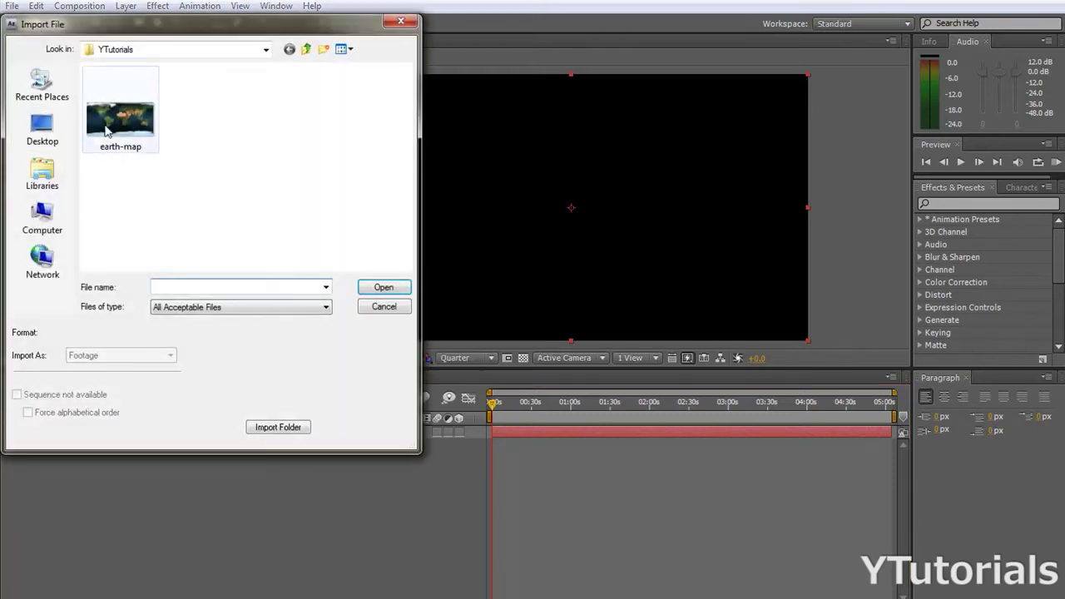
{"action": "left_click", "coordinate": [383, 287]}
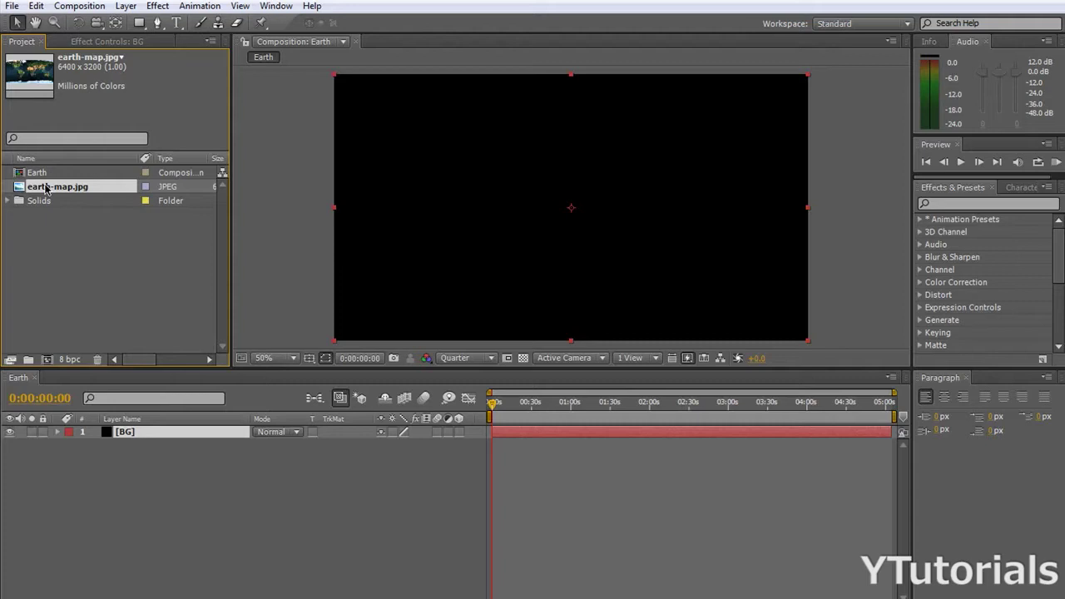
{"action": "left_click_drag", "start_coordinate": [58, 190], "coordinate": [181, 434]}
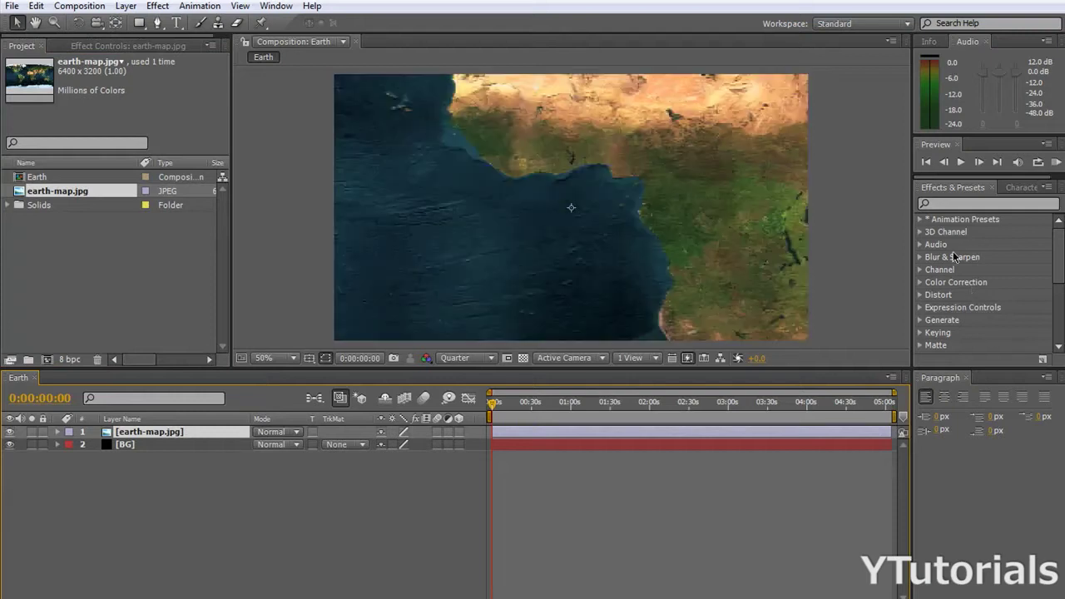
{"action": "left_click", "coordinate": [938, 202]}
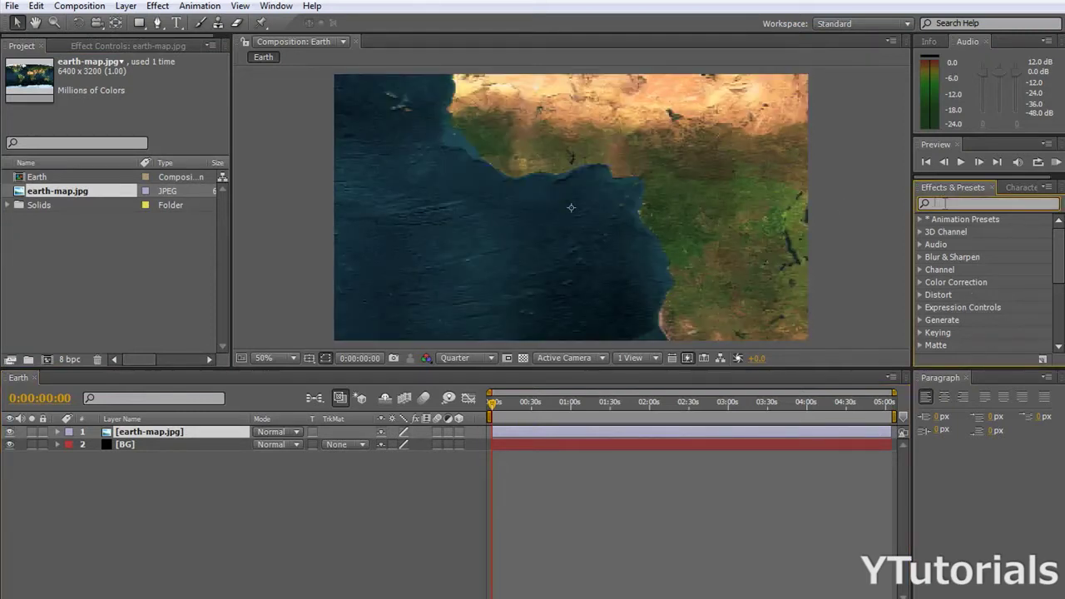
Apply CC Sphere to the earth-map layer and raise its Radius to 298.
{"action": "type", "text": "cc sphere"}
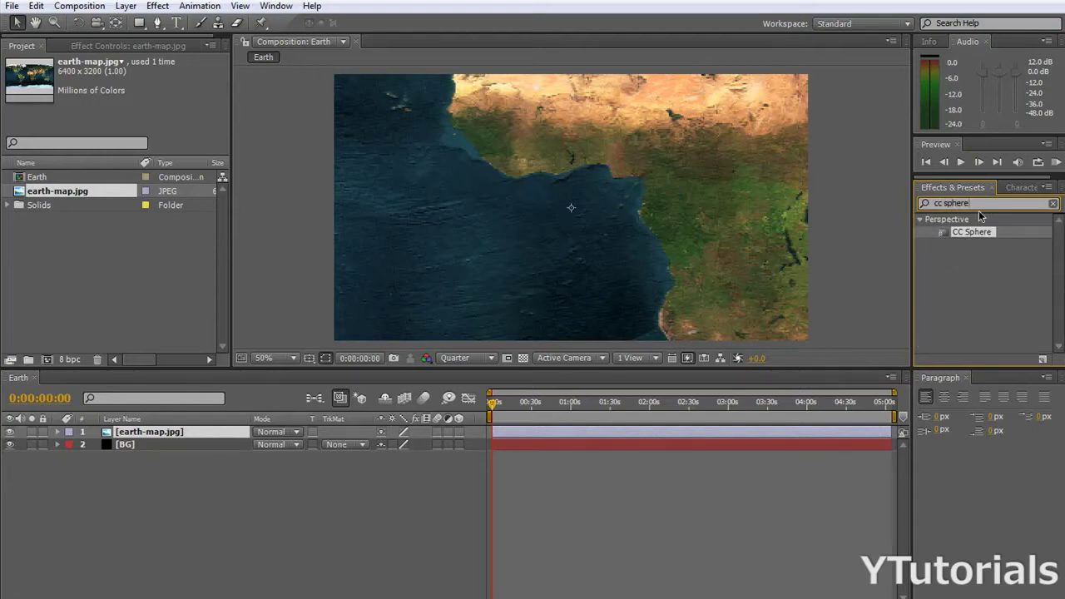
{"action": "left_click_drag", "start_coordinate": [910, 244], "coordinate": [143, 432]}
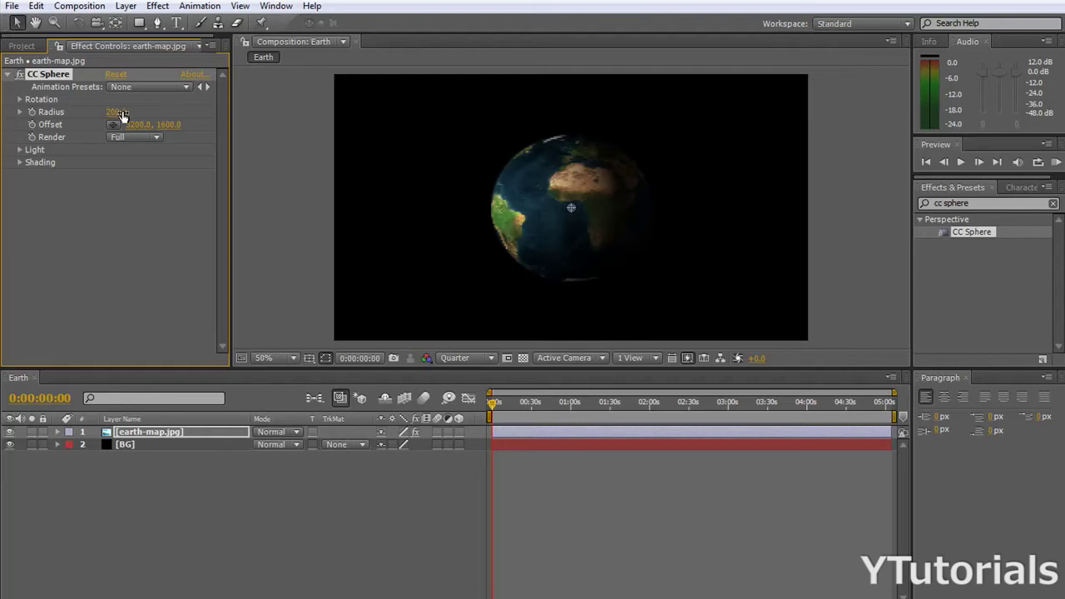
{"action": "left_click_drag", "start_coordinate": [114, 114], "coordinate": [193, 114]}
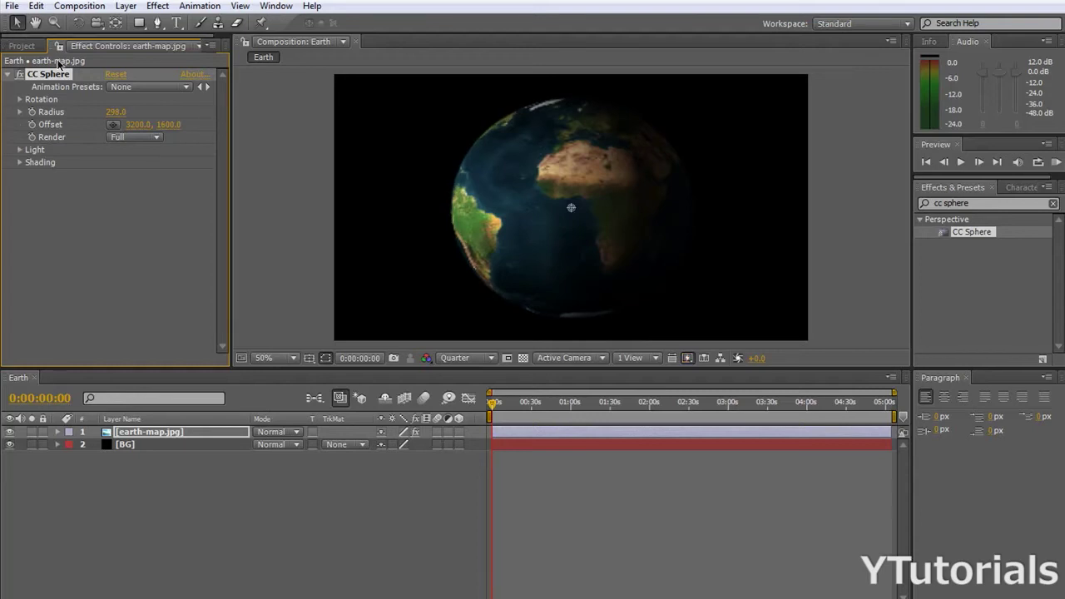
Add starting keyframes for CC Sphere Rotation X, Y and Z.
{"action": "left_click", "coordinate": [20, 100]}
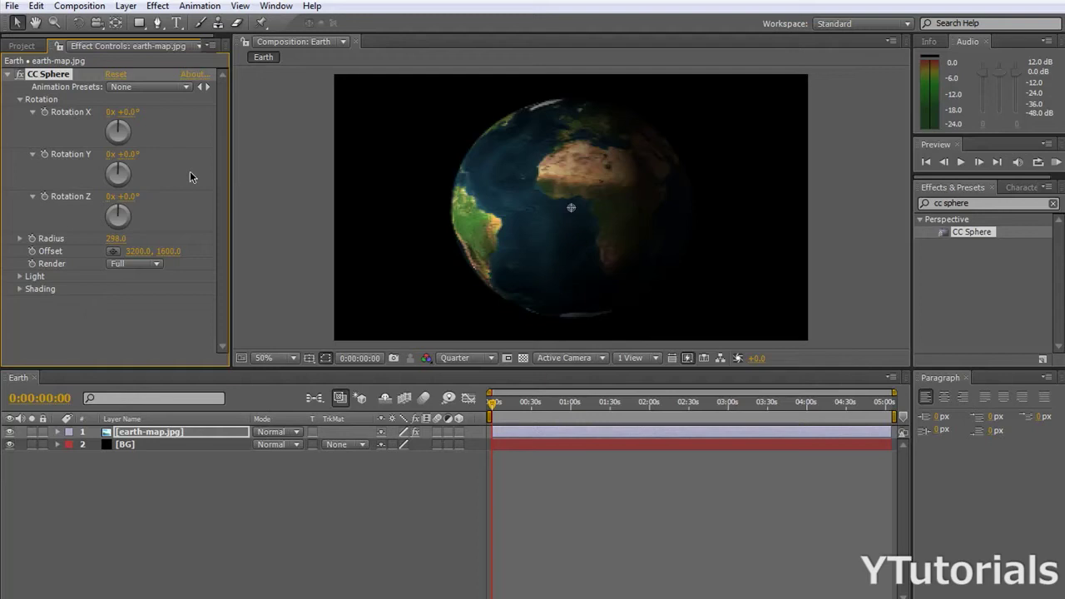
{"action": "left_click", "coordinate": [45, 113]}
{"action": "left_click", "coordinate": [46, 155]}
{"action": "left_click", "coordinate": [45, 197]}
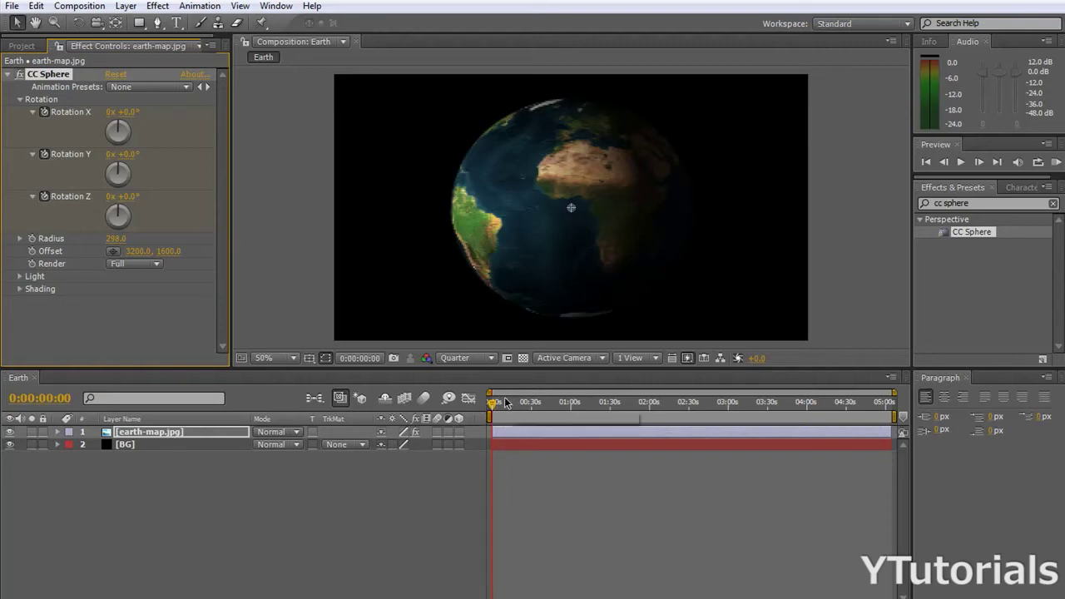
At the last frame, keyframe new X, Y and Z rotation values for the globe.
{"action": "left_click_drag", "start_coordinate": [494, 405], "coordinate": [830, 410]}
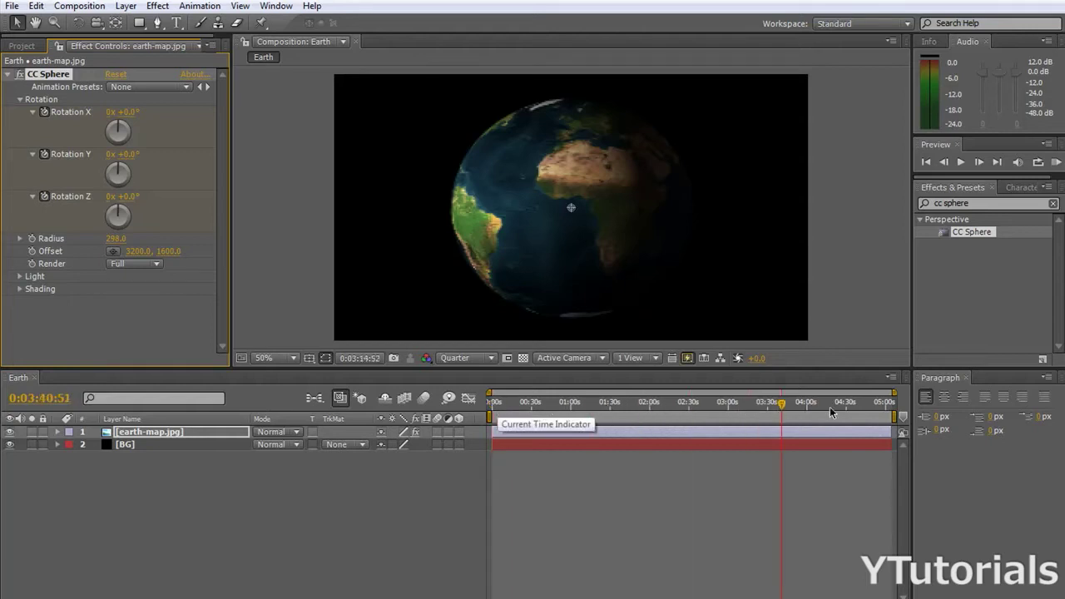
{"action": "key", "text": "End"}
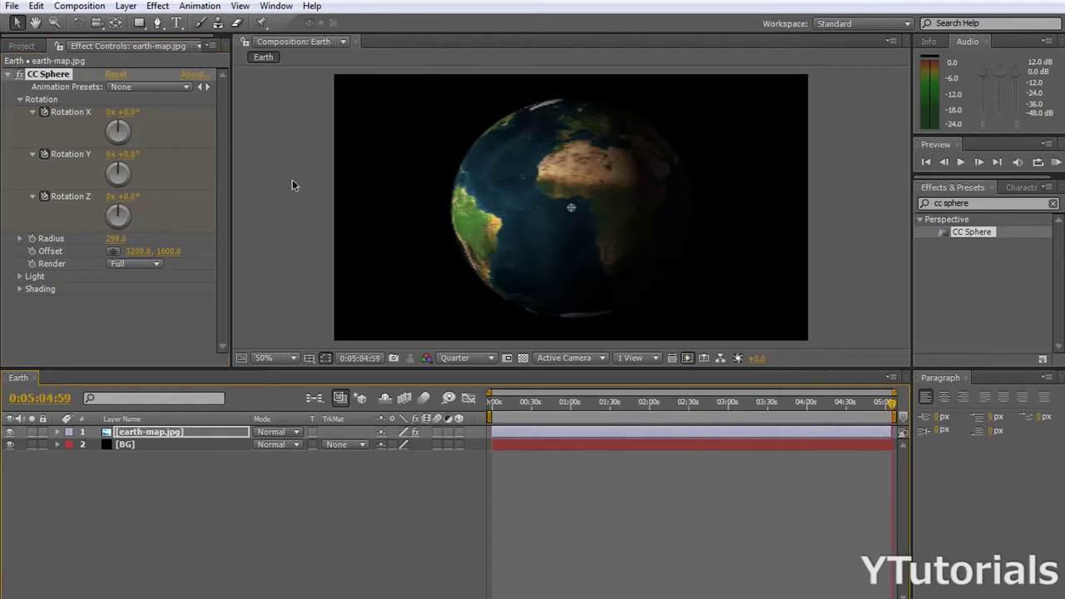
{"action": "mouse_move", "coordinate": [119, 130]}
{"action": "left_mouse_down"}
{"action": "mouse_move", "coordinate": [125, 124]}
{"action": "mouse_move", "coordinate": [115, 126]}
{"action": "left_mouse_up"}
{"action": "left_click_drag", "start_coordinate": [122, 171], "coordinate": [123, 173]}
{"action": "left_click_drag", "start_coordinate": [118, 214], "coordinate": [124, 205]}
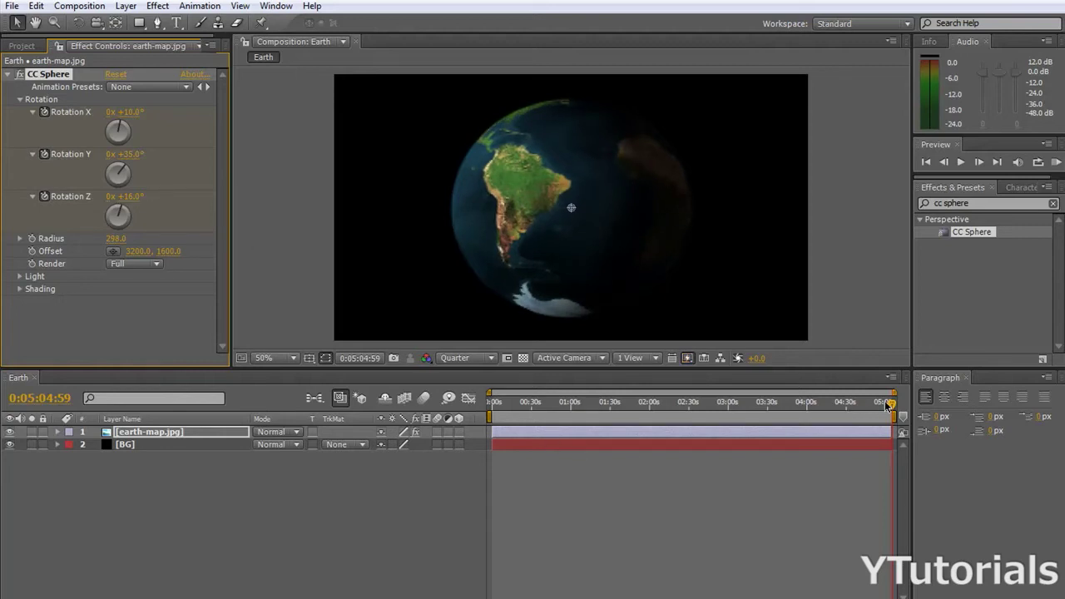
Scrub back to the first frame and collapse the CC Sphere settings.
{"action": "left_click_drag", "start_coordinate": [890, 404], "coordinate": [529, 402]}
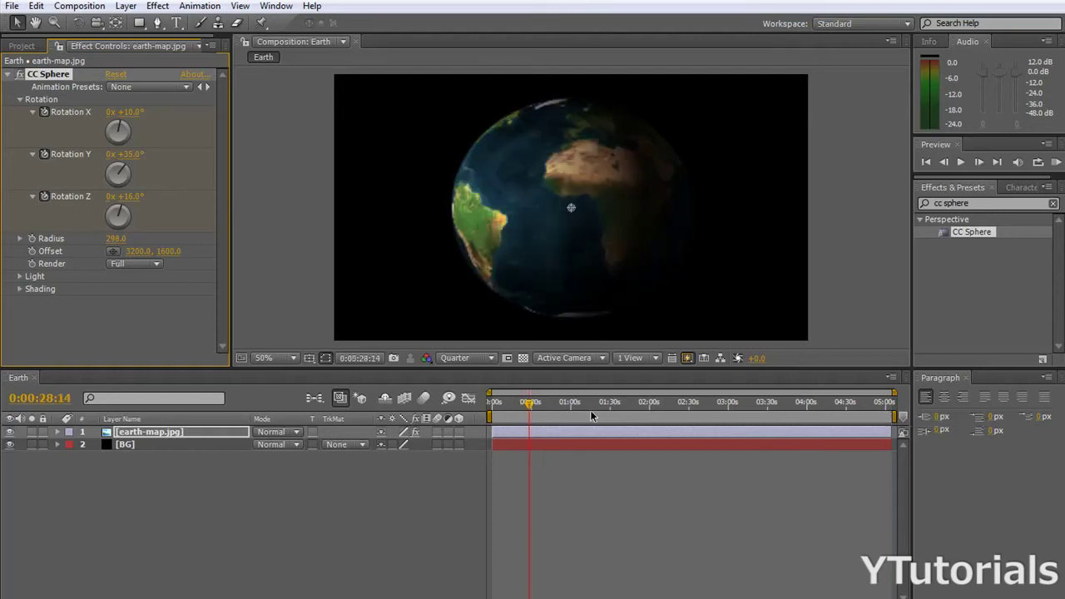
{"action": "left_click", "coordinate": [508, 408]}
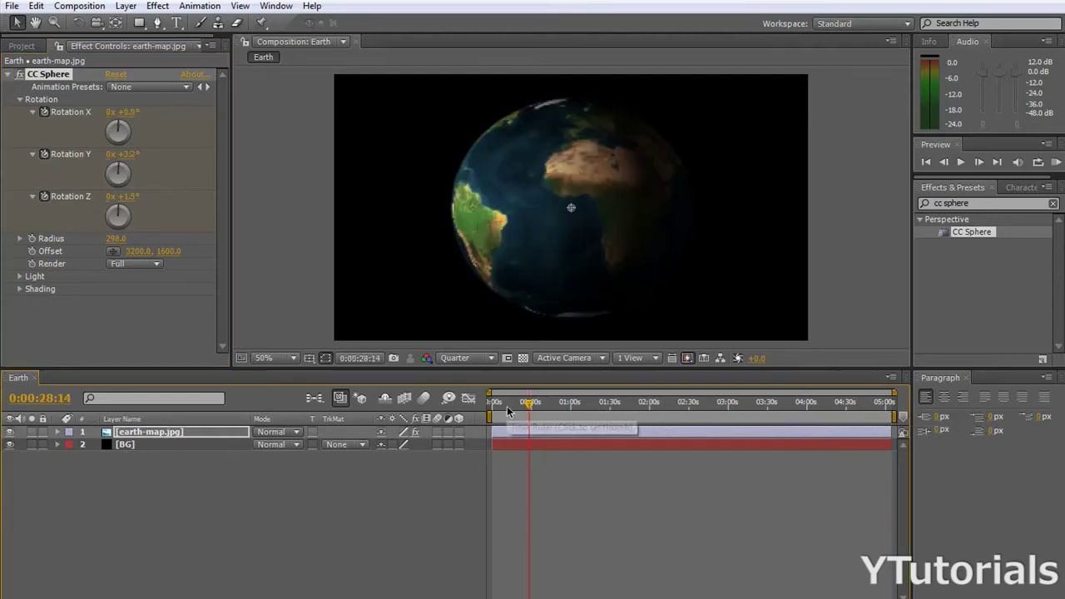
{"action": "left_click_drag", "start_coordinate": [508, 407], "coordinate": [489, 406]}
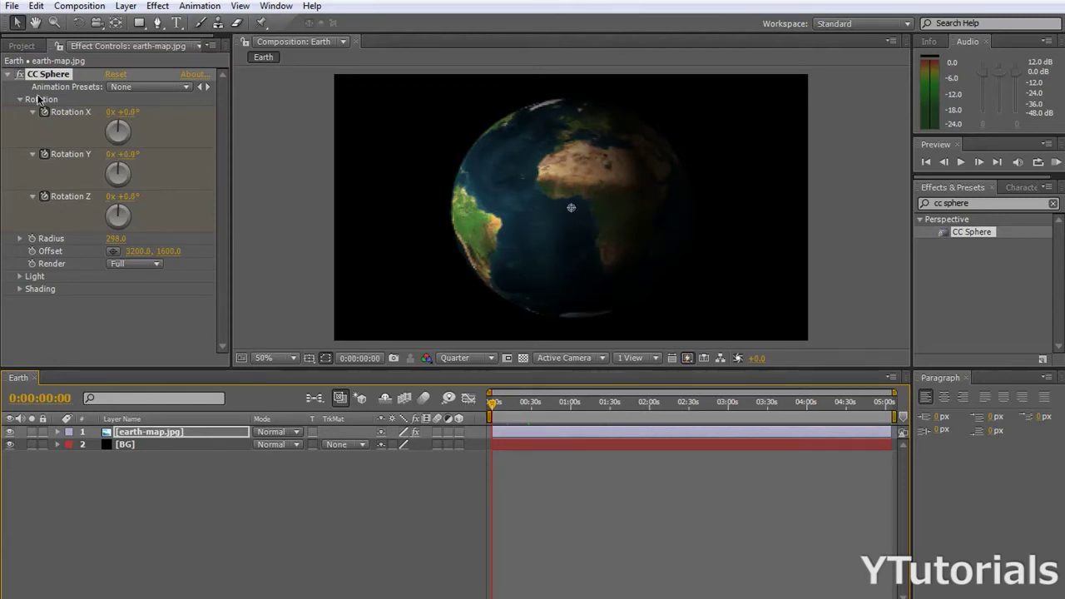
{"action": "left_click", "coordinate": [7, 74]}
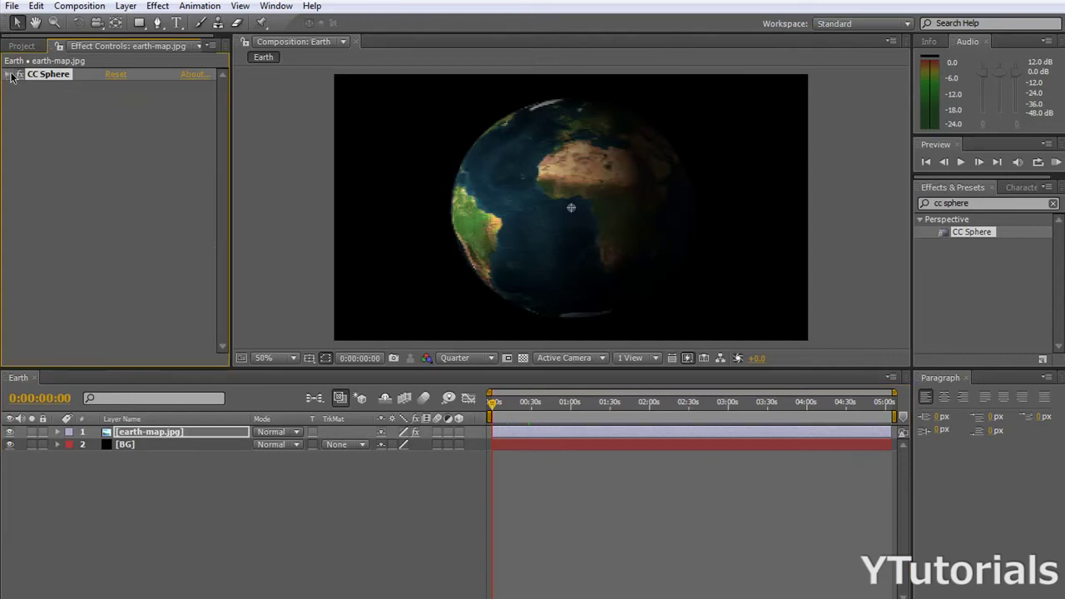
Apply Lens Flare to the BG layer, undoing a mistaken drop on the globe.
{"action": "left_click", "coordinate": [983, 206]}
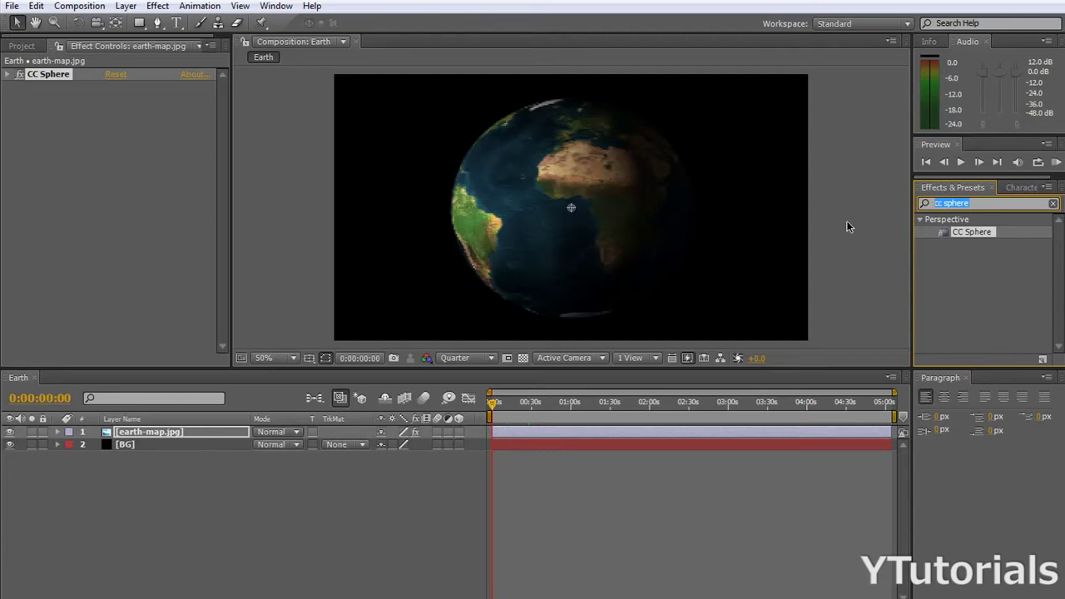
{"action": "type", "text": "lens fla"}
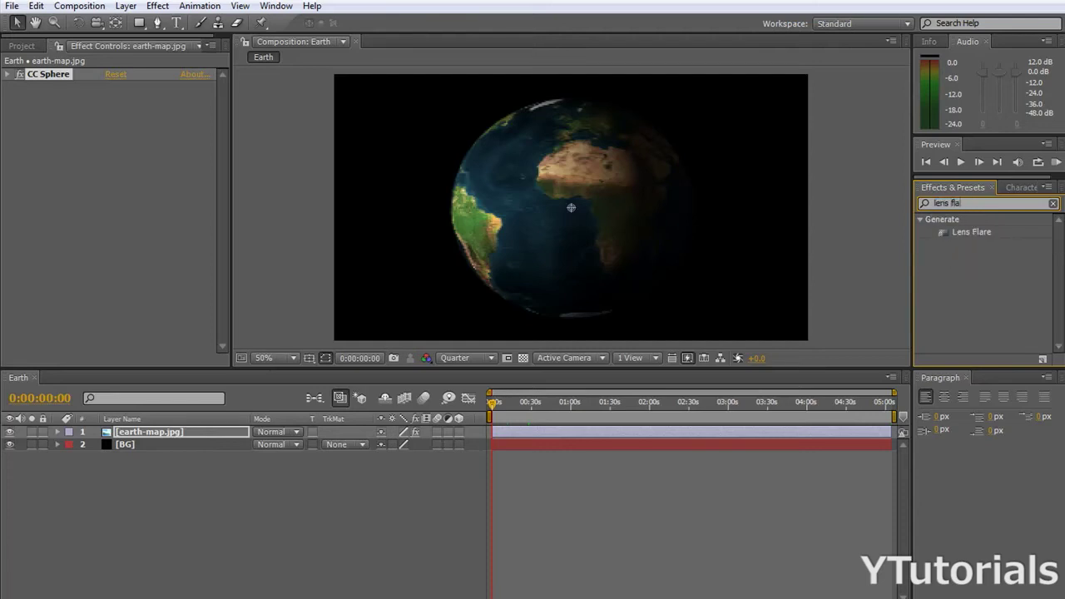
{"action": "left_click_drag", "start_coordinate": [965, 232], "coordinate": [668, 242]}
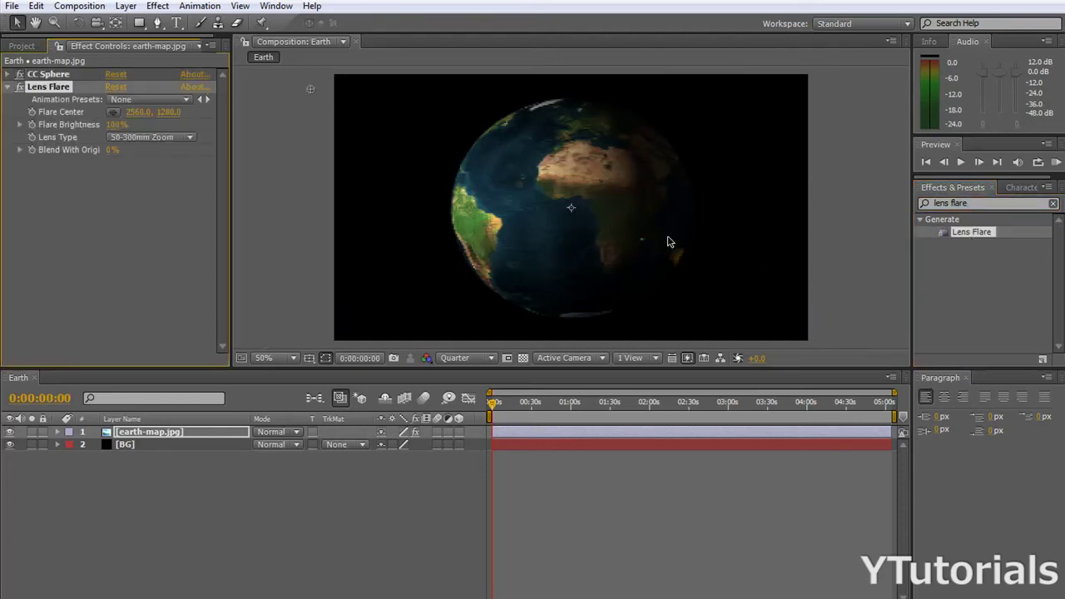
{"action": "key", "text": "ctrl+z"}
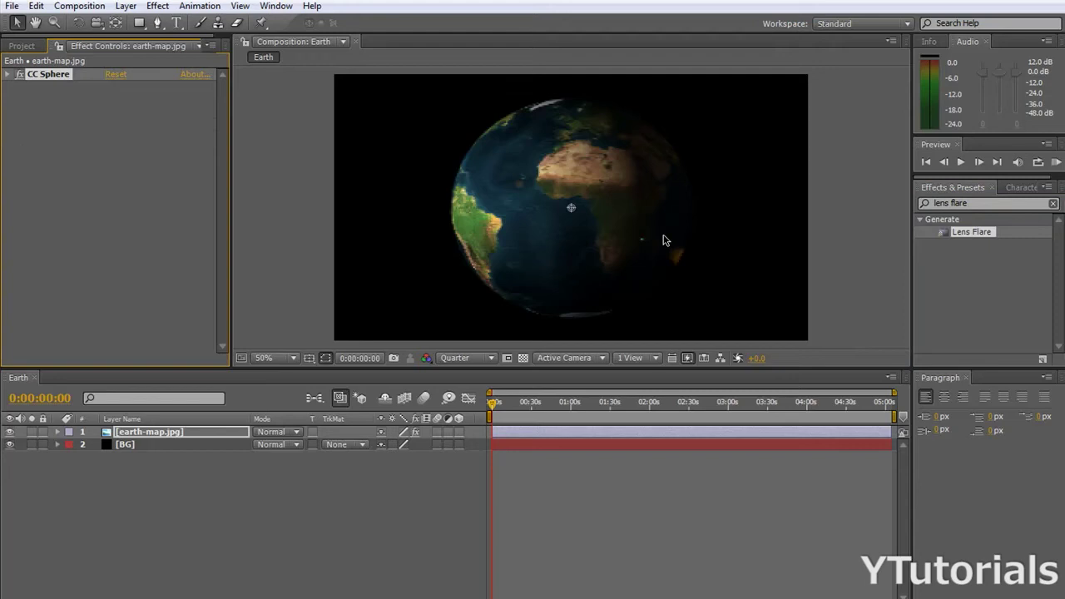
{"action": "left_click_drag", "start_coordinate": [971, 235], "coordinate": [174, 445]}
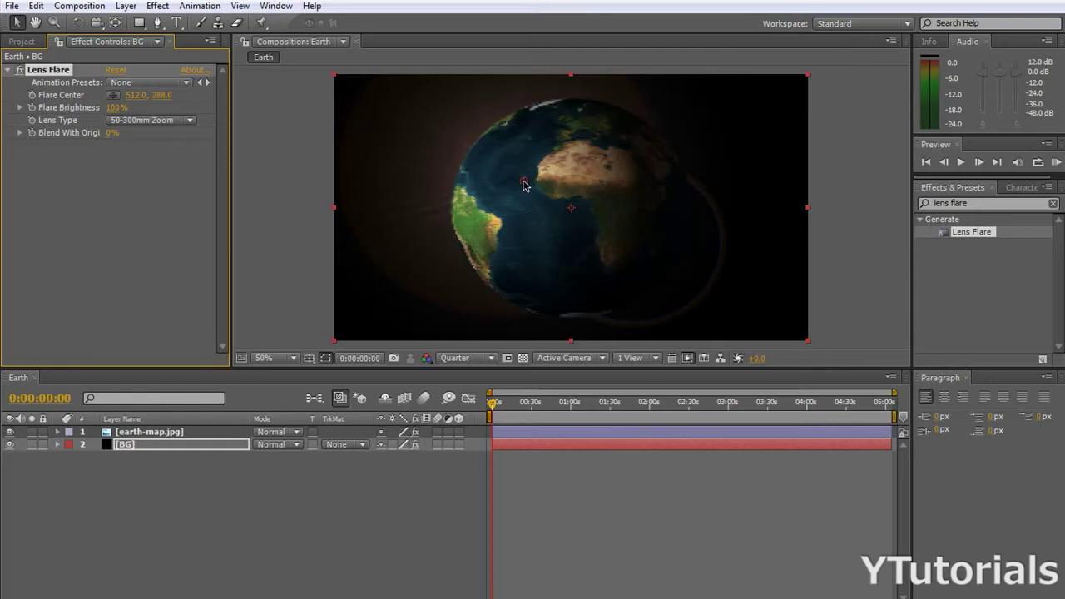
Move the flare center to the globe's left edge (328, 288) and choose 35mm Prime.
{"action": "left_click_drag", "start_coordinate": [524, 186], "coordinate": [456, 184]}
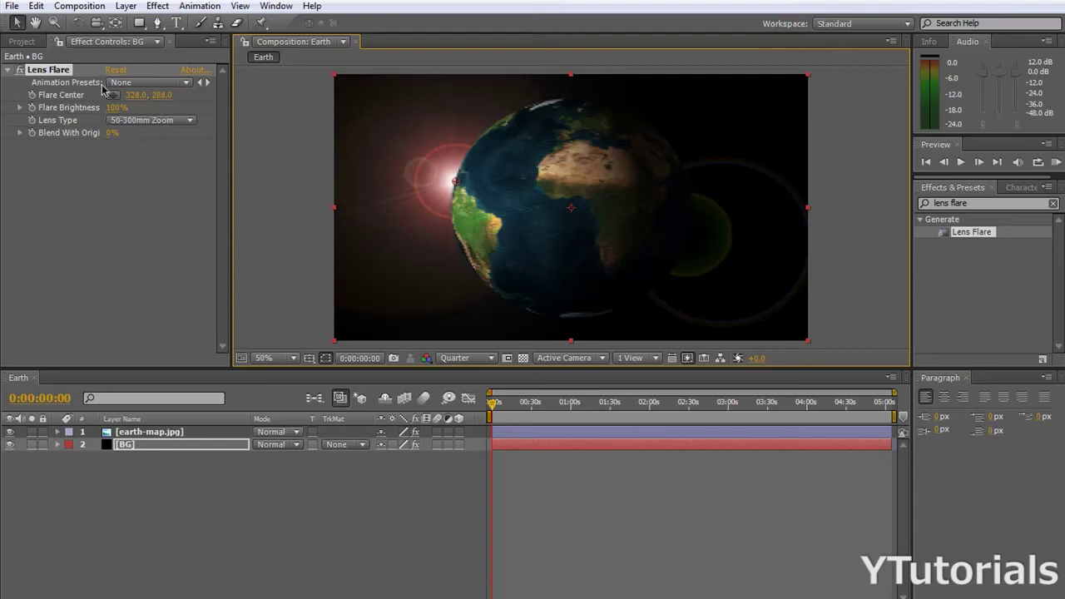
{"action": "left_click", "coordinate": [146, 124]}
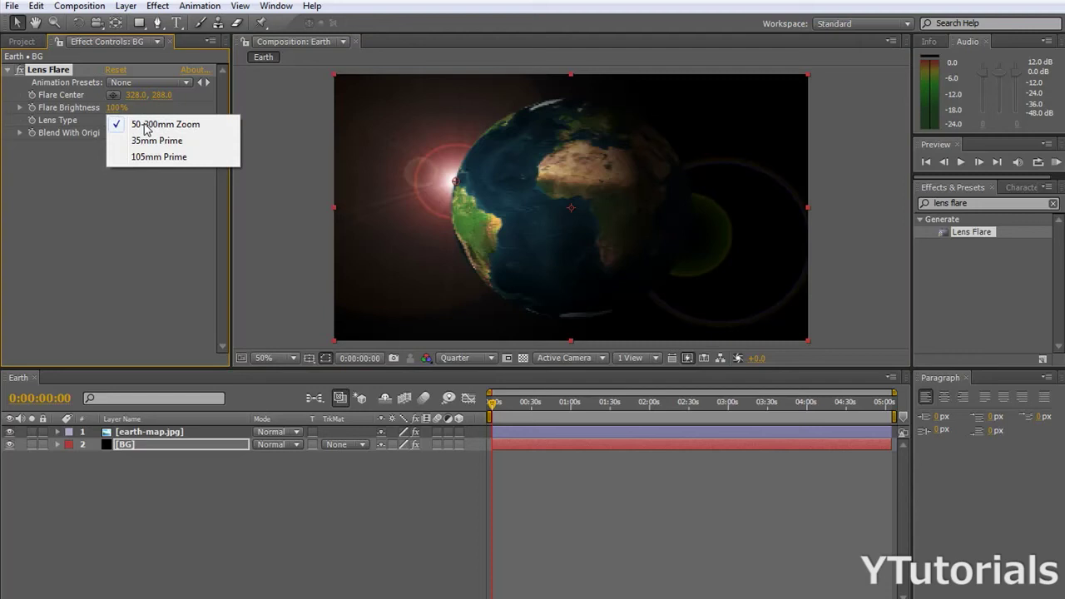
{"action": "left_click", "coordinate": [158, 141]}
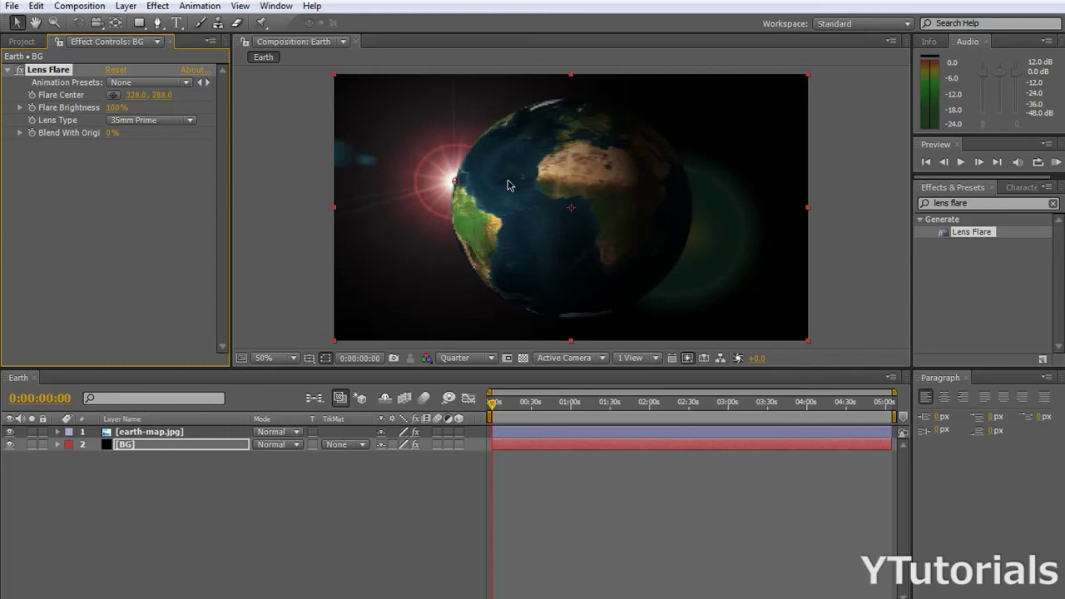
Set a starting Flare Center keyframe at about 328, 288 on the first frame.
{"action": "left_click", "coordinate": [57, 445]}
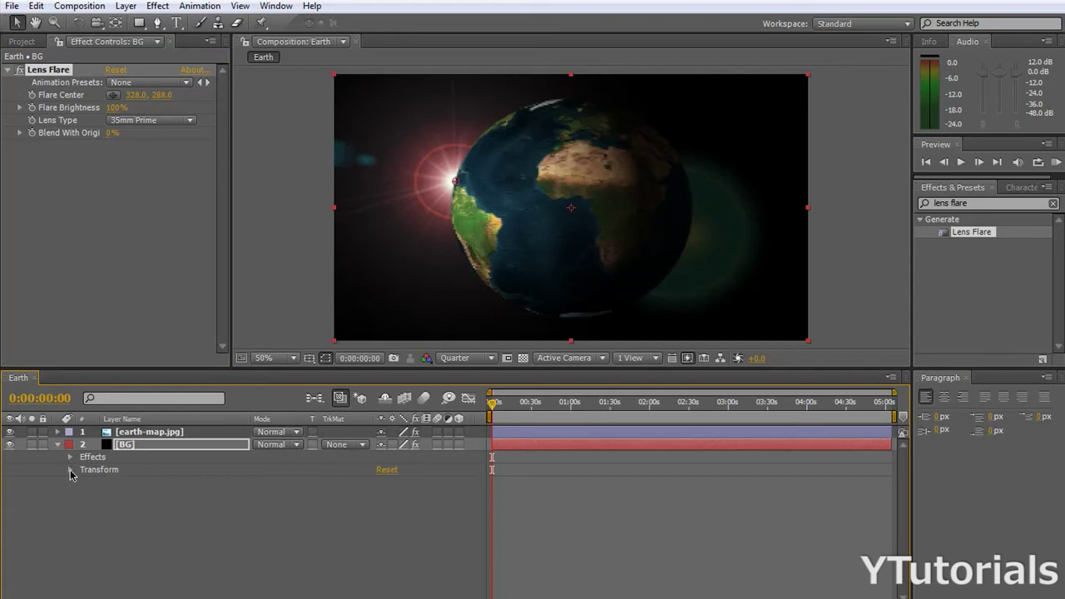
{"action": "left_click", "coordinate": [70, 470]}
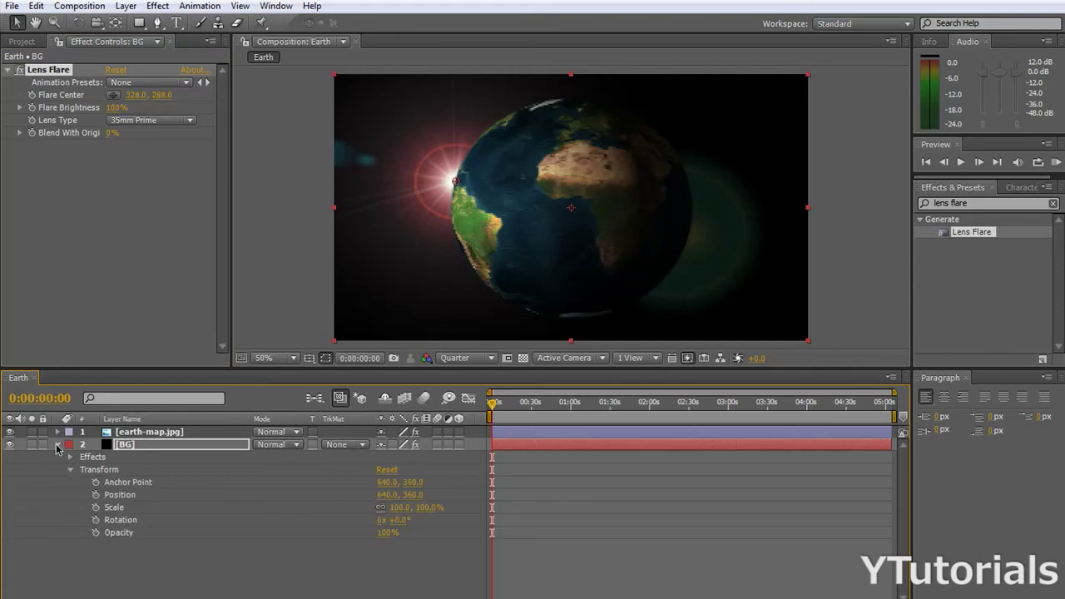
{"action": "left_click", "coordinate": [58, 445]}
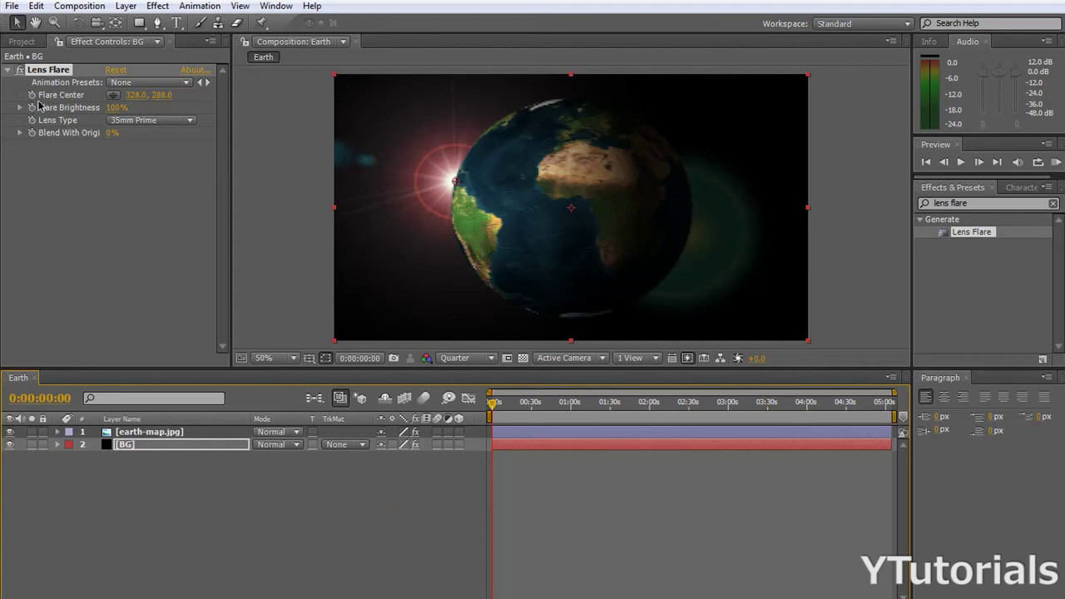
{"action": "left_click", "coordinate": [32, 96]}
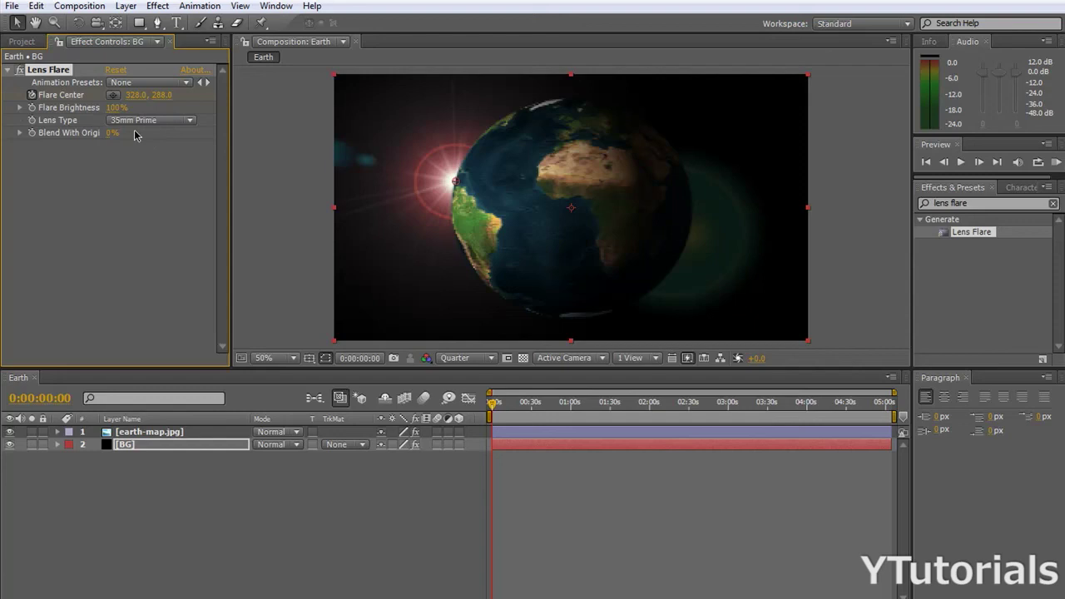
At the last frame, move the flare up to 386, 196 and scrub back to preview.
{"action": "left_click_drag", "start_coordinate": [492, 396], "coordinate": [922, 411]}
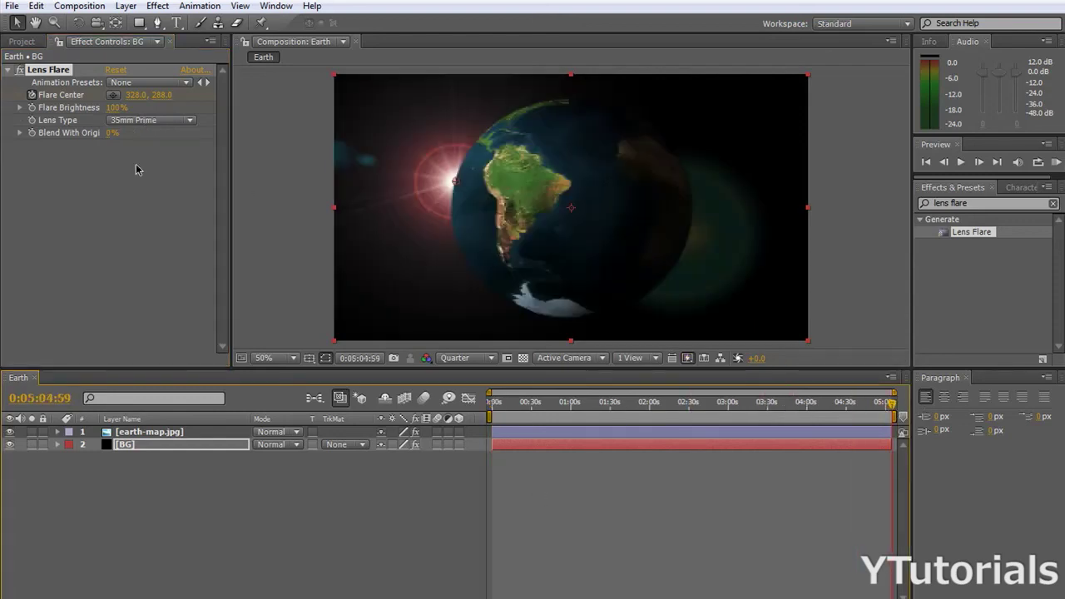
{"action": "left_click_drag", "start_coordinate": [449, 180], "coordinate": [479, 152]}
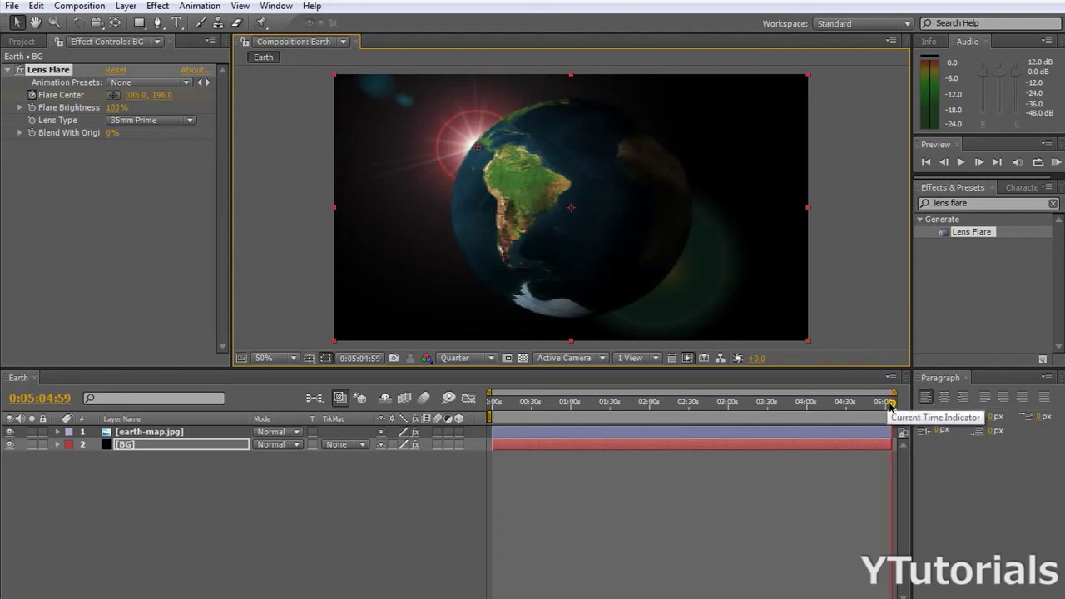
{"action": "left_click_drag", "start_coordinate": [891, 403], "coordinate": [668, 398]}
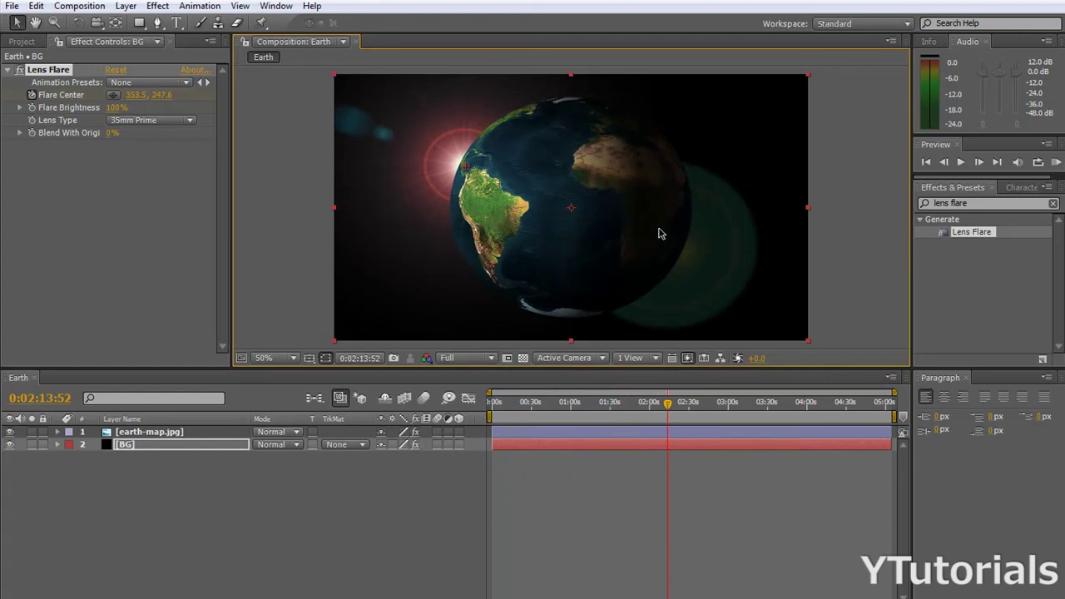